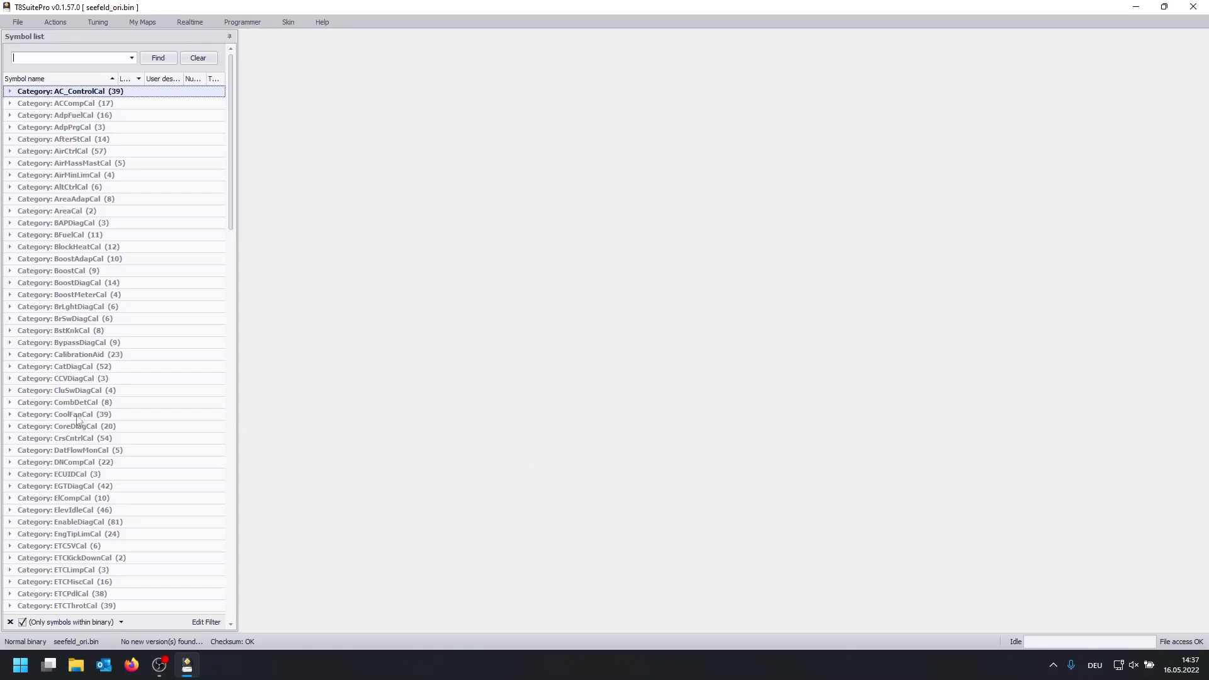
Open the CoolFanCal.K_AfterRunStartTempHi map from the CoolFanCal symbol category.
{"action": "left_click", "coordinate": [10, 415]}
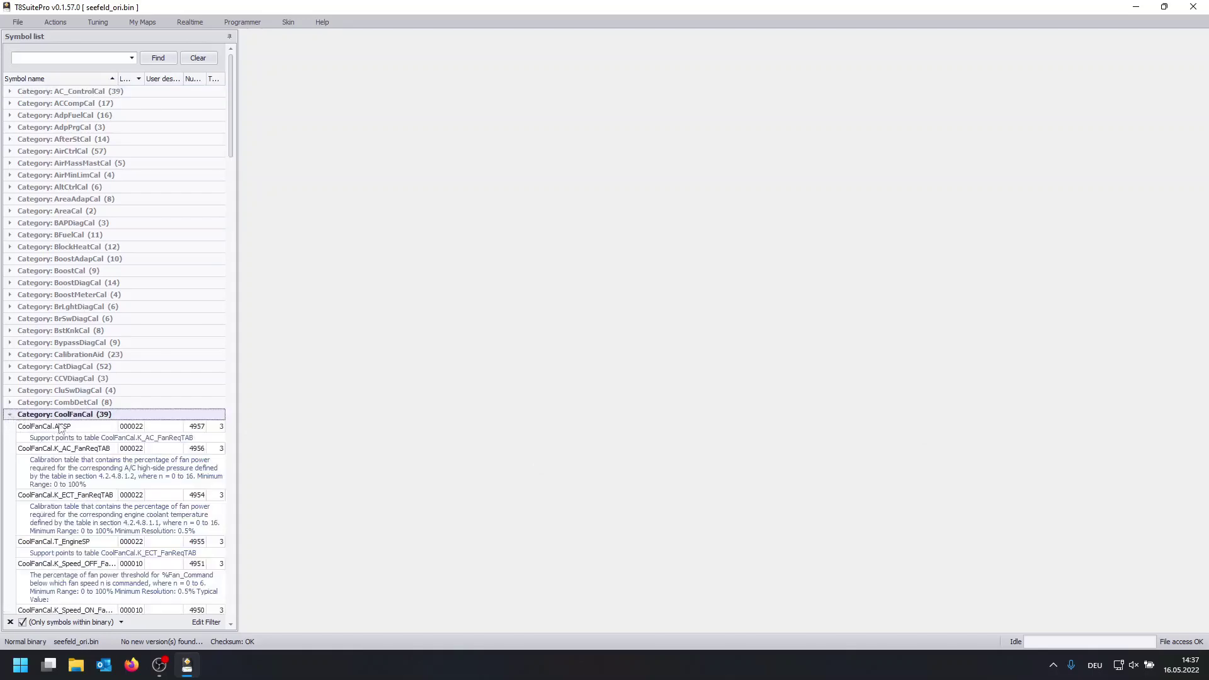
{"action": "scroll", "coordinate": [63, 428], "scroll_direction": "down", "scroll_amount": 3}
{"action": "scroll", "coordinate": [68, 429], "scroll_direction": "down", "scroll_amount": 2}
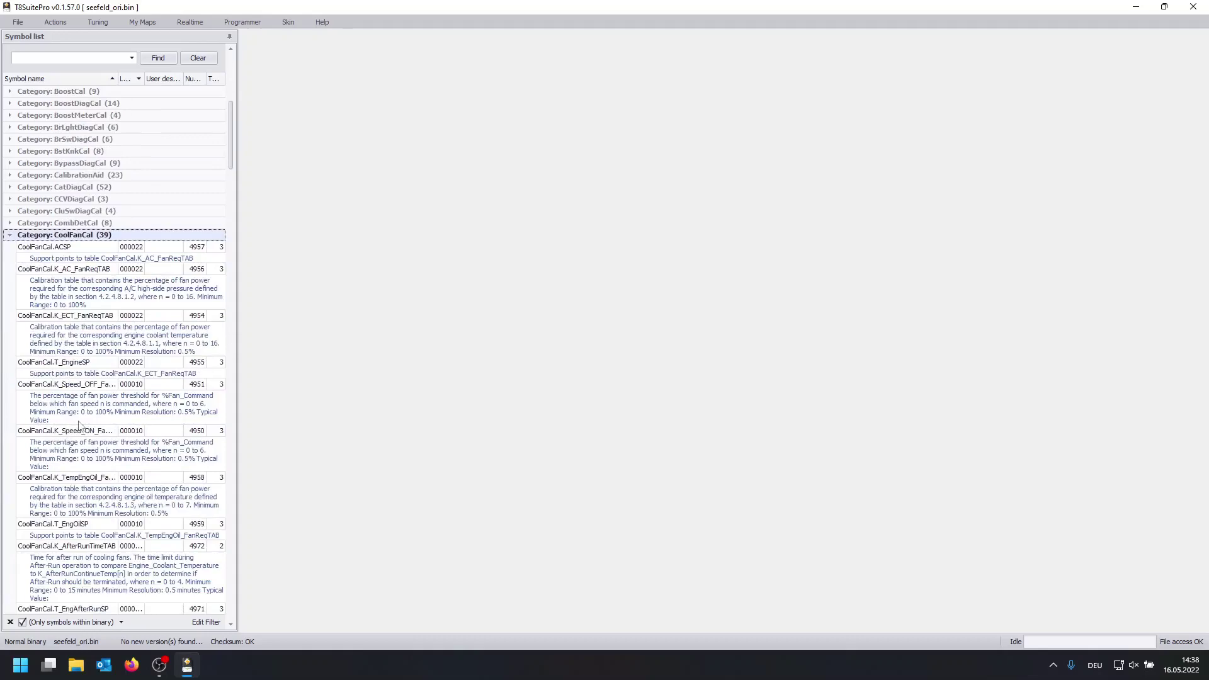
{"action": "scroll", "coordinate": [79, 427], "scroll_direction": "down", "scroll_amount": 3}
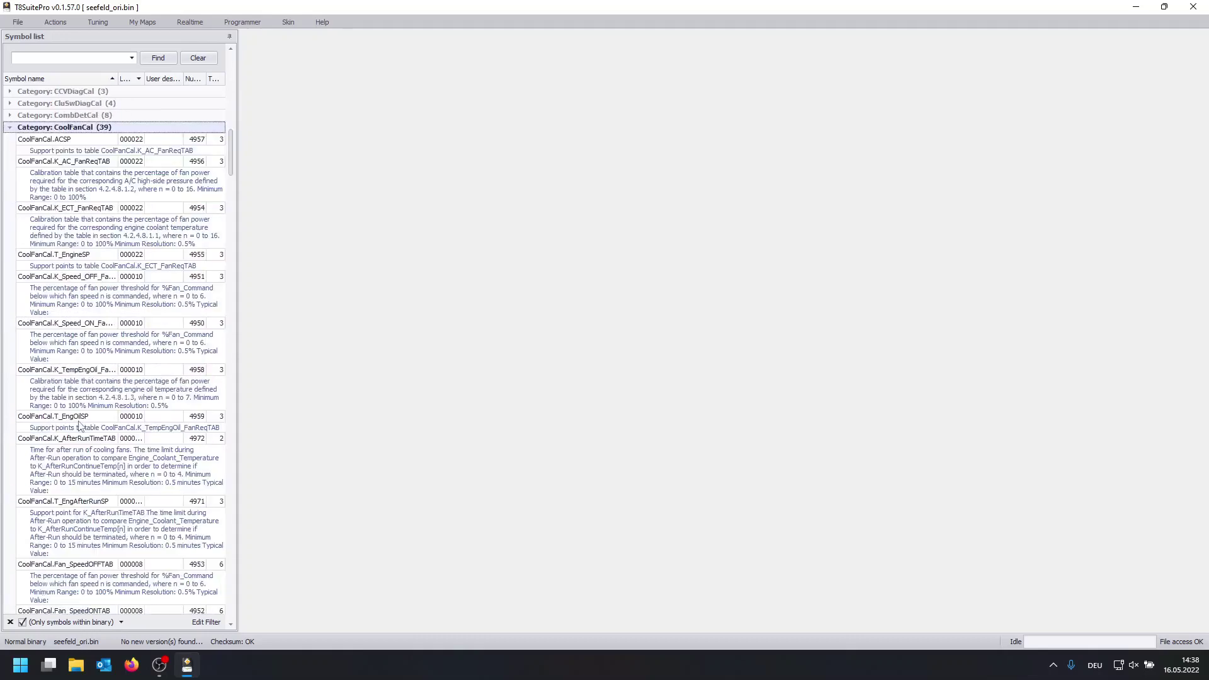
{"action": "scroll", "coordinate": [79, 427], "scroll_direction": "down", "scroll_amount": 3}
{"action": "scroll", "coordinate": [93, 429], "scroll_direction": "down", "scroll_amount": 3}
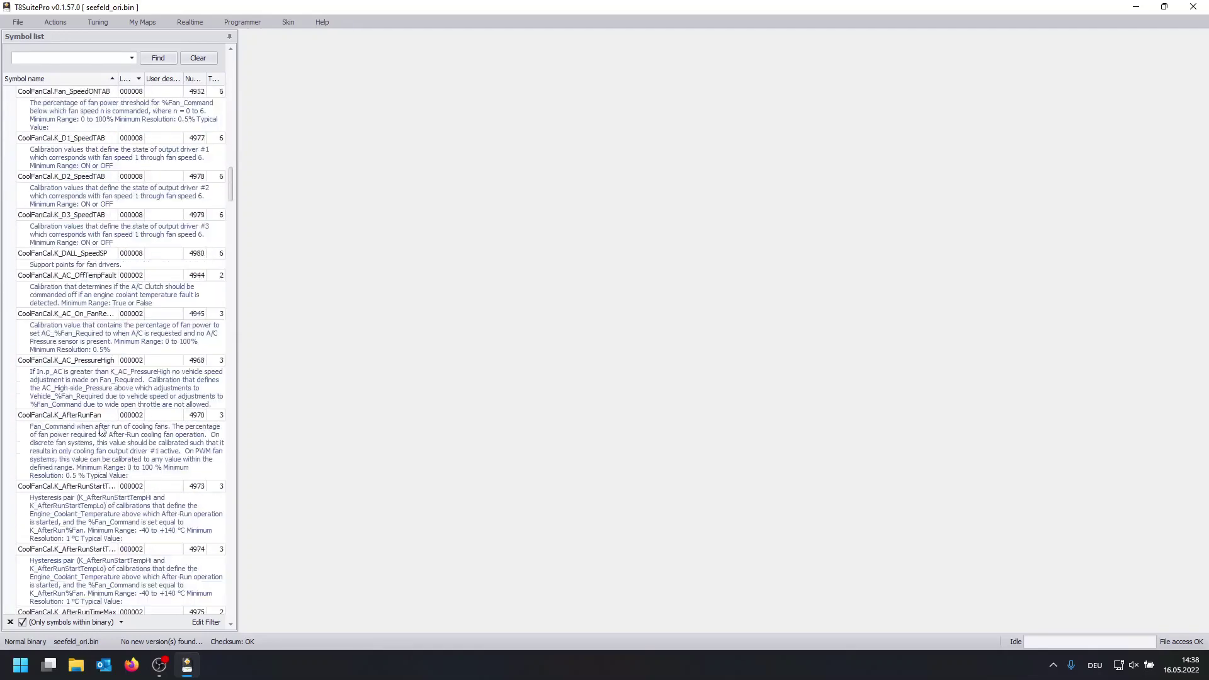
{"action": "scroll", "coordinate": [101, 428], "scroll_direction": "down", "scroll_amount": 3}
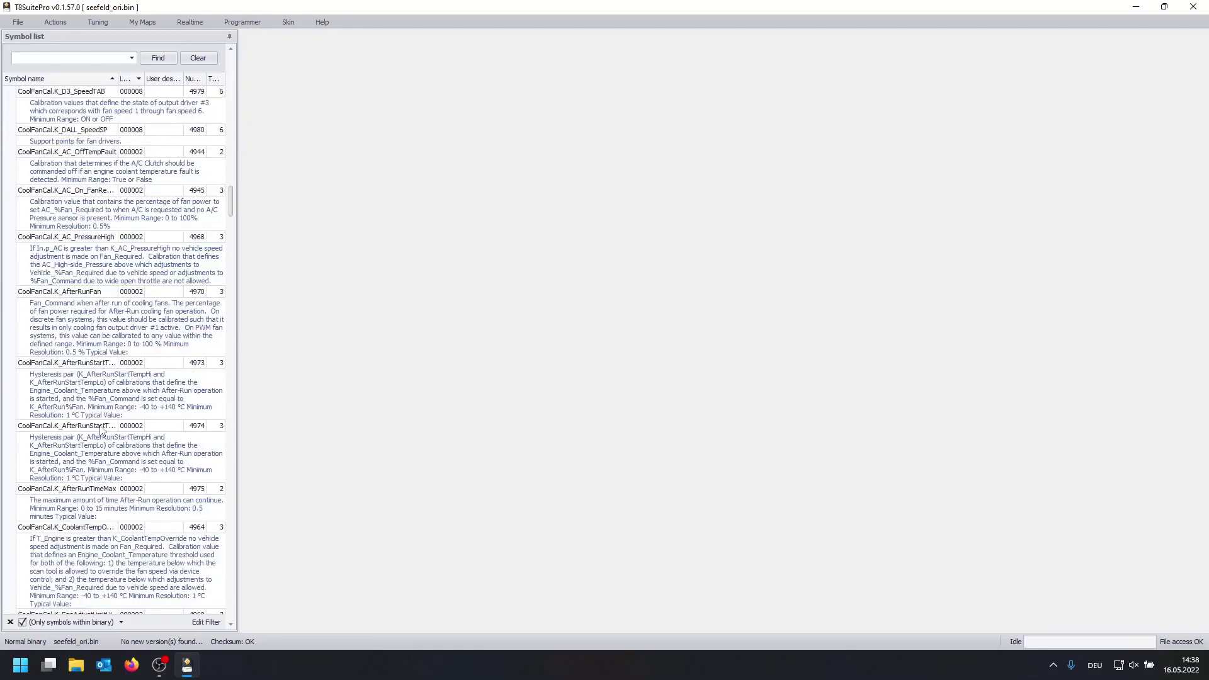
{"action": "double_click", "coordinate": [112, 366]}
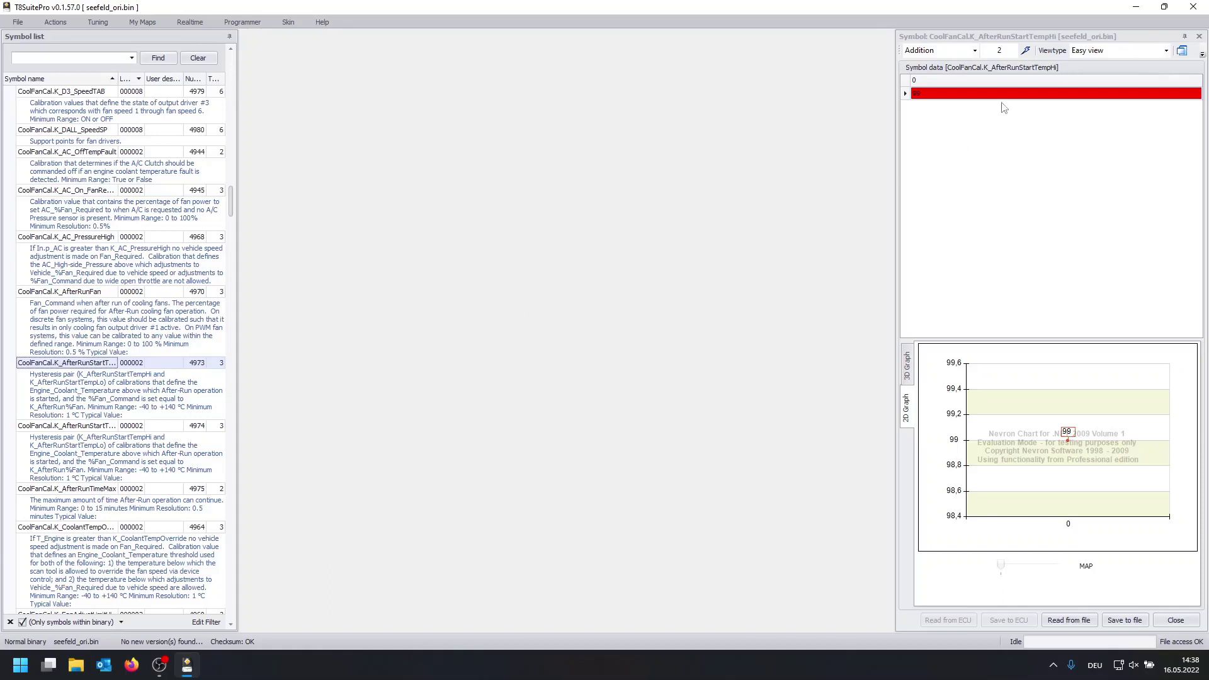
Set the K_AfterRunStartTempHi value to 70, save it to the file and close the map.
{"action": "double_click", "coordinate": [925, 98]}
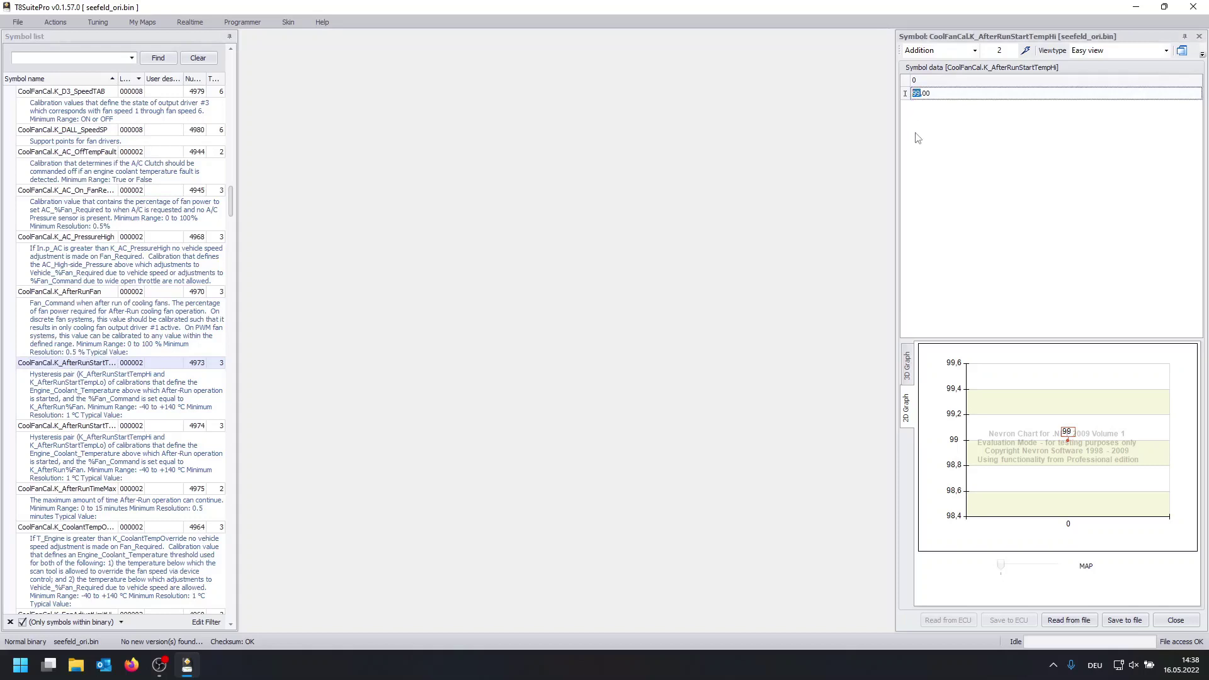
{"action": "type", "text": "70"}
{"action": "key", "text": "Return"}
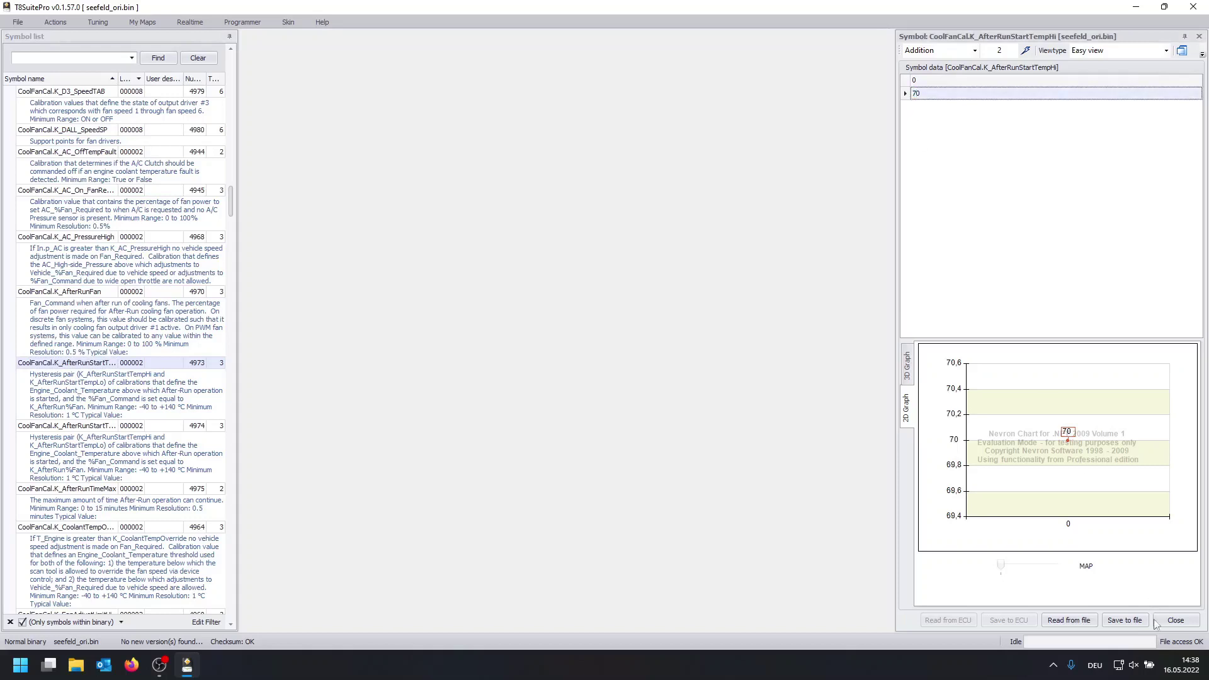
{"action": "left_click", "coordinate": [1141, 625]}
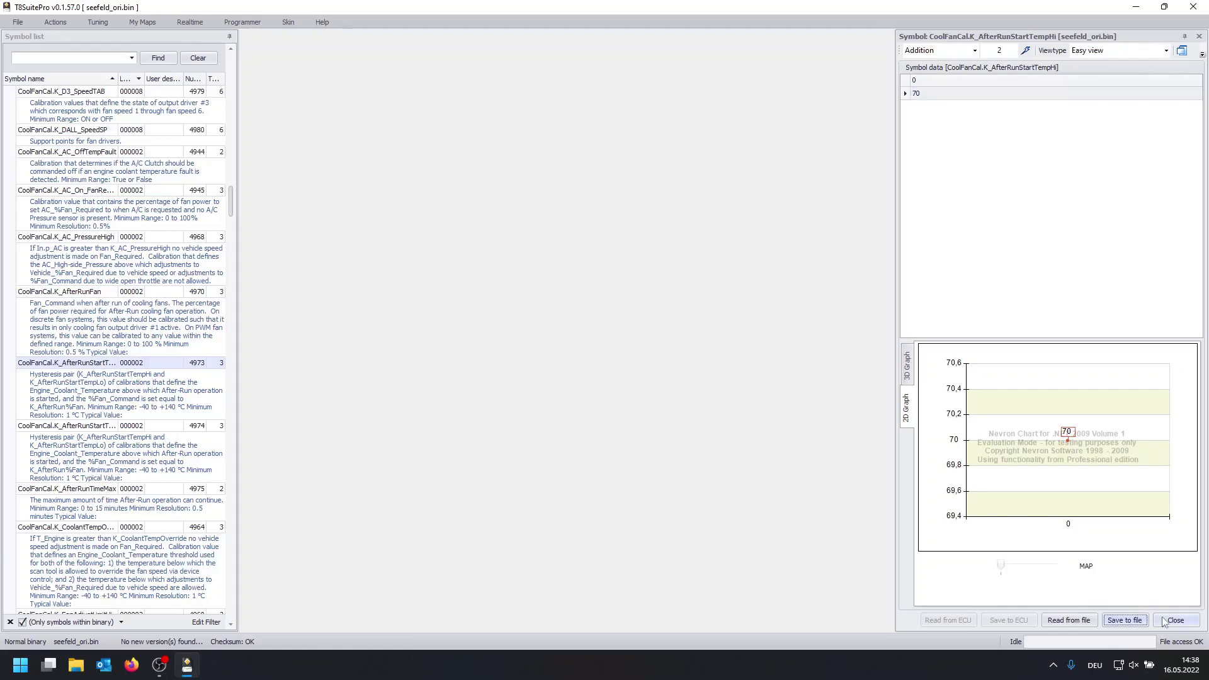
{"action": "left_click", "coordinate": [1164, 622]}
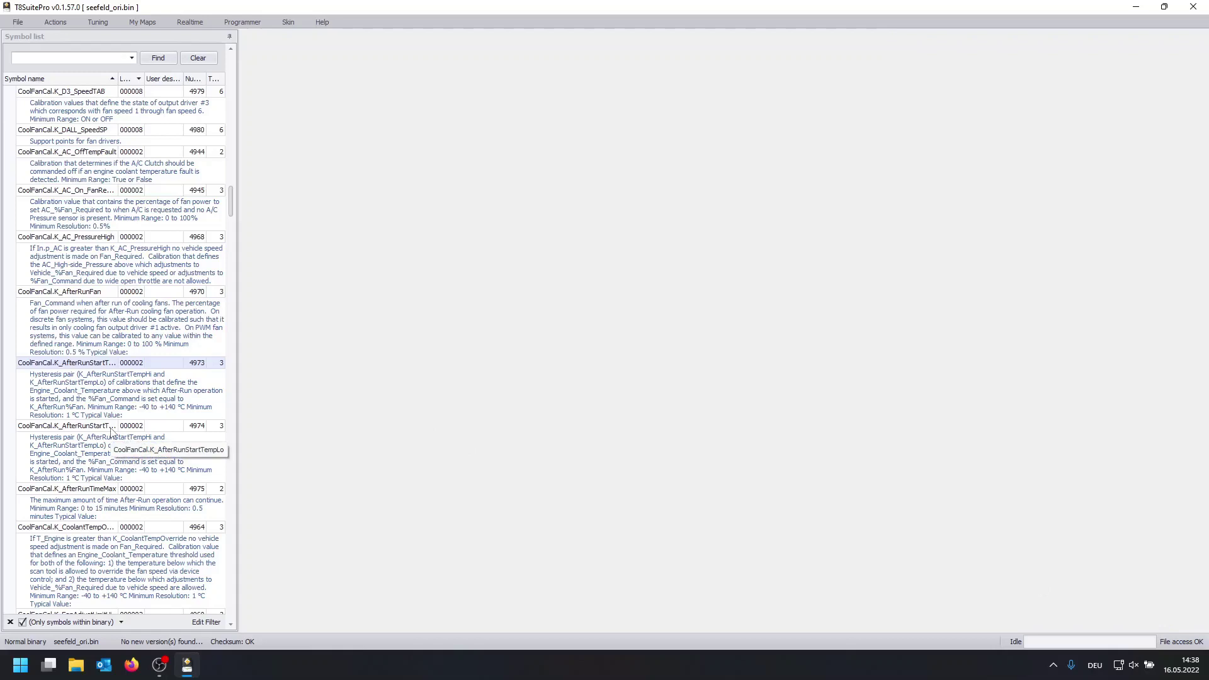
Set the CoolFanCal.K_AfterRunStartTempLo value to 50, save it to the file and close the map.
{"action": "double_click", "coordinate": [110, 428]}
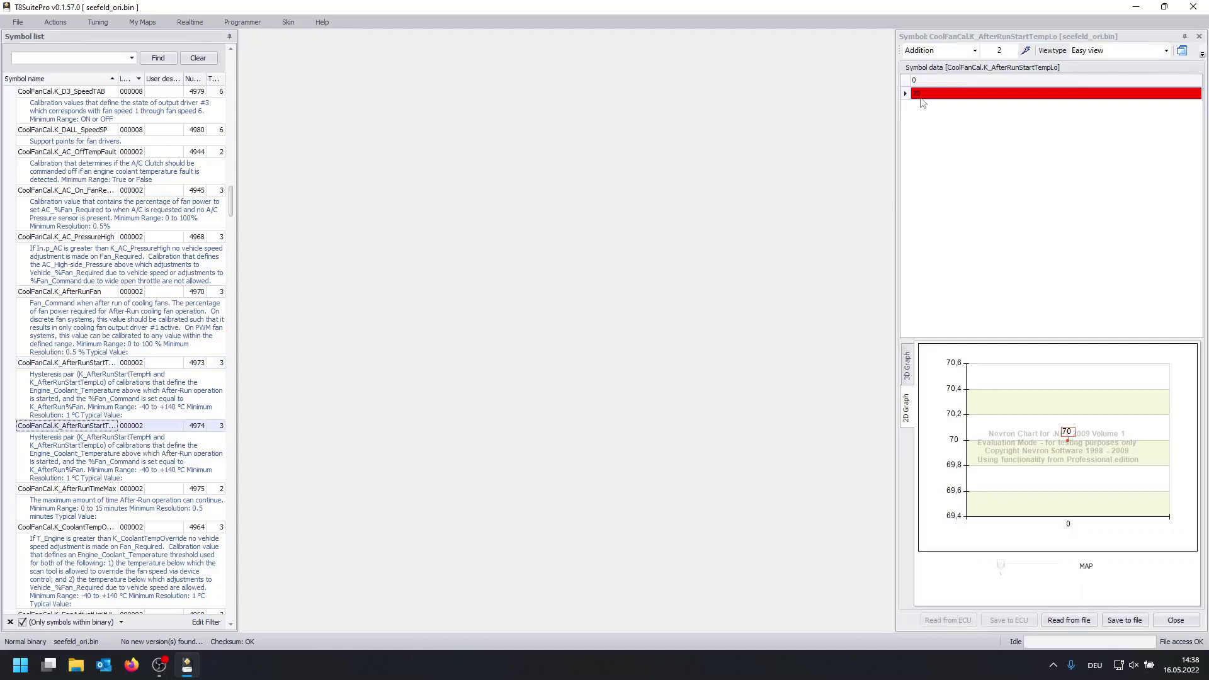
{"action": "left_click", "coordinate": [920, 97]}
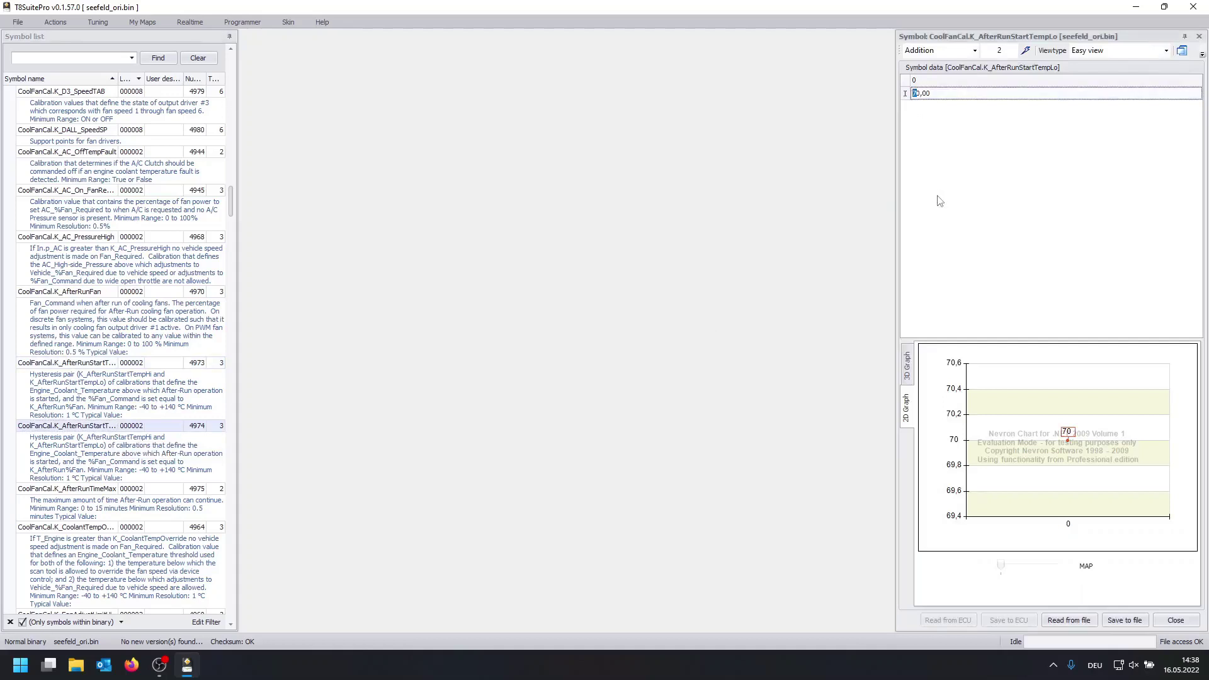
{"action": "type", "text": "50"}
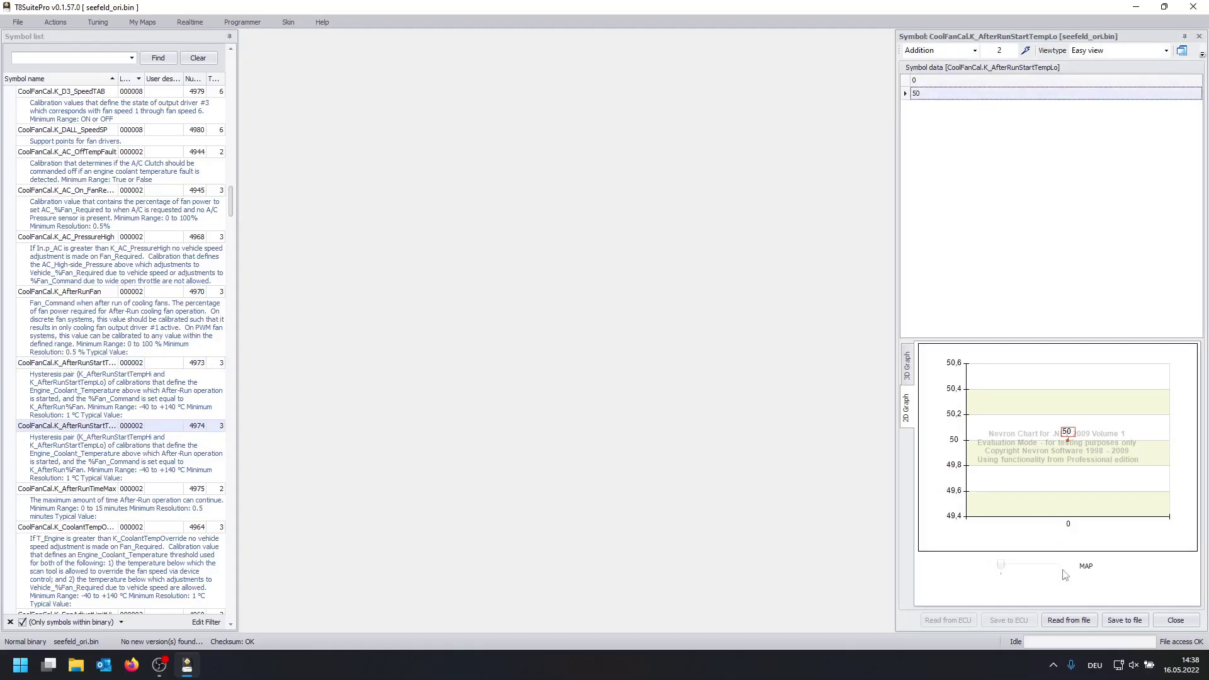
{"action": "left_click", "coordinate": [1127, 620]}
{"action": "left_click", "coordinate": [1176, 621]}
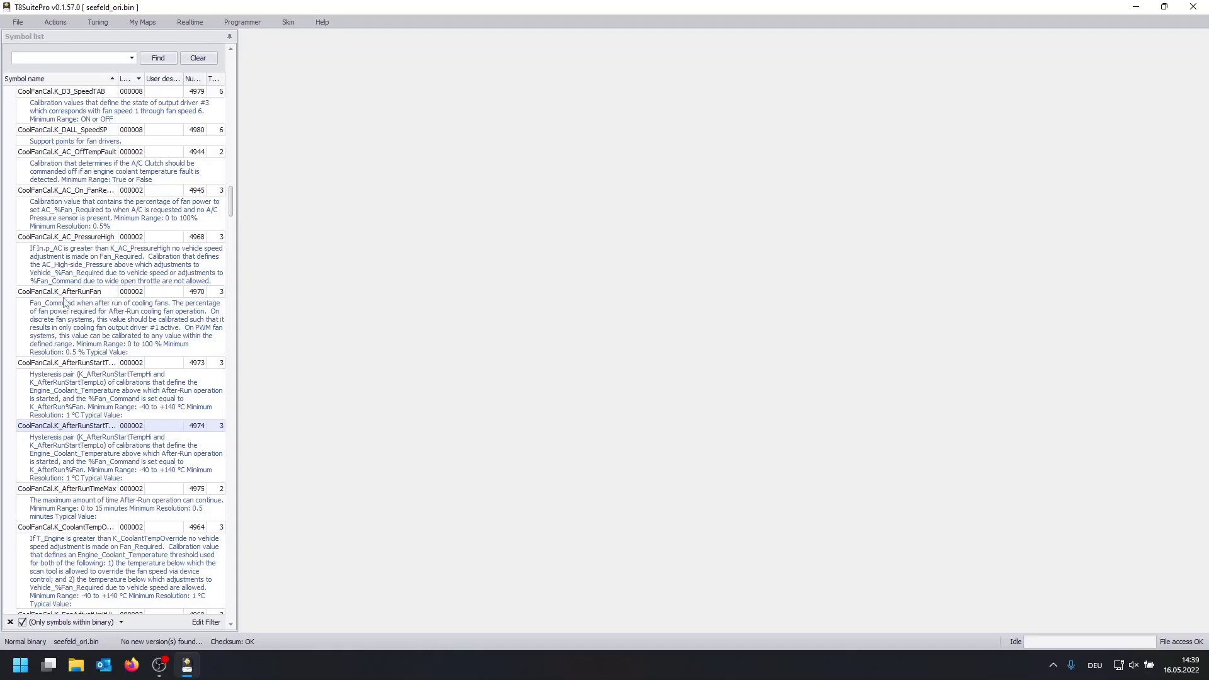
Check the after-run fan power percentage in CoolFanCal.K_AfterRunFan, closing the map without changes.
{"action": "double_click", "coordinate": [109, 294]}
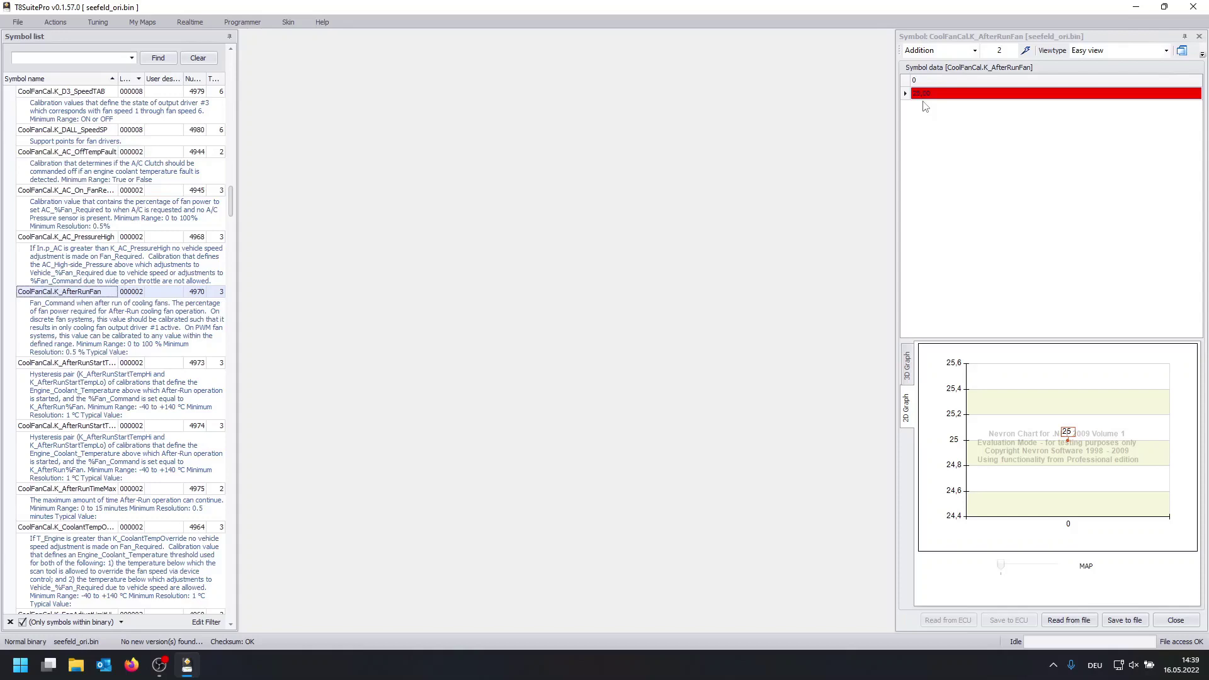
{"action": "left_click", "coordinate": [1173, 625]}
Open CoolFanCal.K_AfterRunTimeTAB and its support point table CoolFanCal.T_EngAfterRunSP side by side.
{"action": "scroll", "coordinate": [151, 354], "scroll_direction": "up", "scroll_amount": 5}
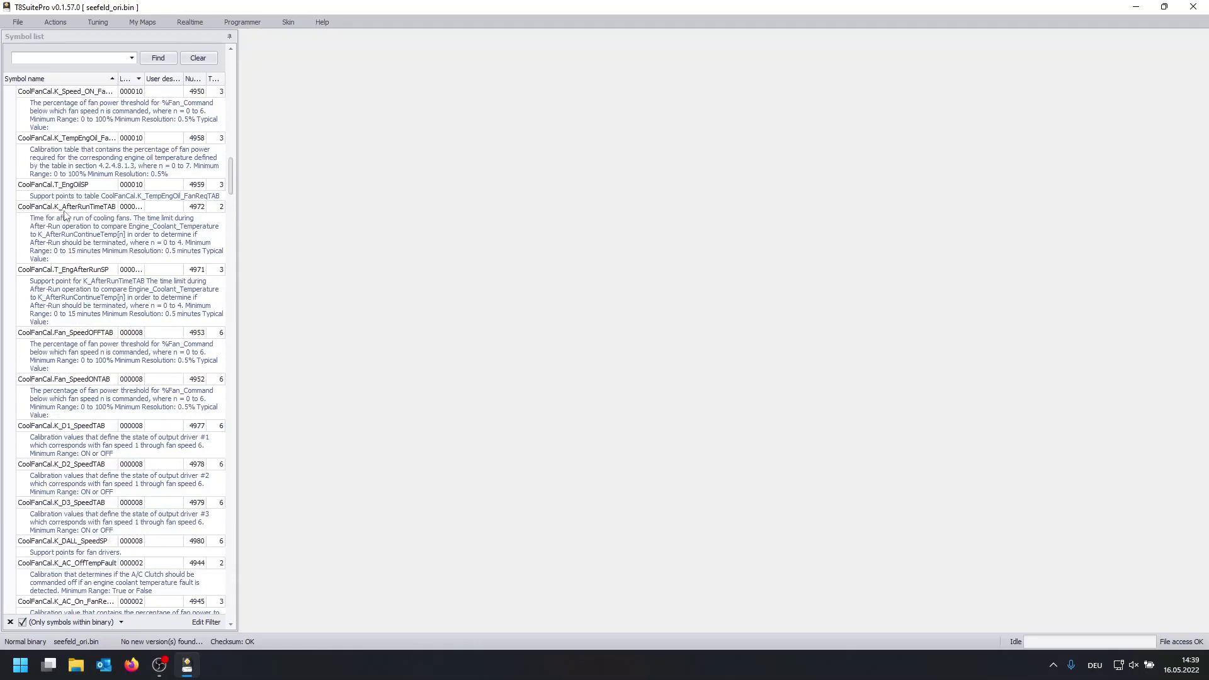
{"action": "left_click", "coordinate": [105, 214]}
{"action": "double_click", "coordinate": [105, 215]}
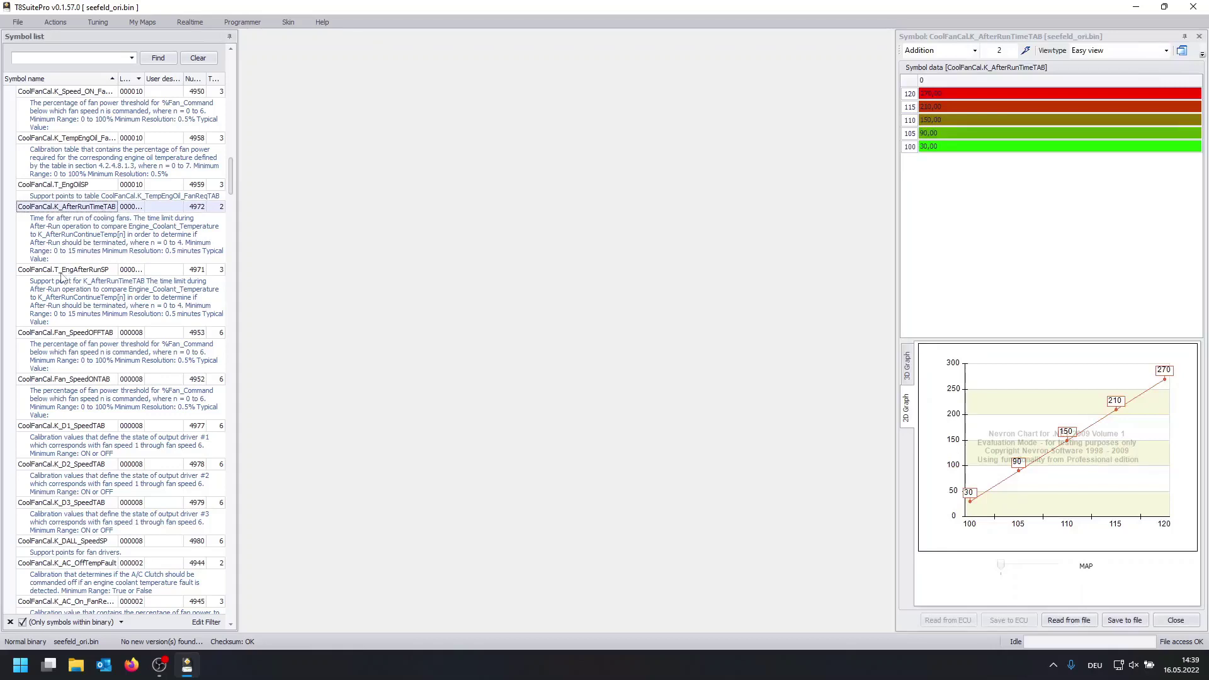
{"action": "left_click", "coordinate": [97, 272]}
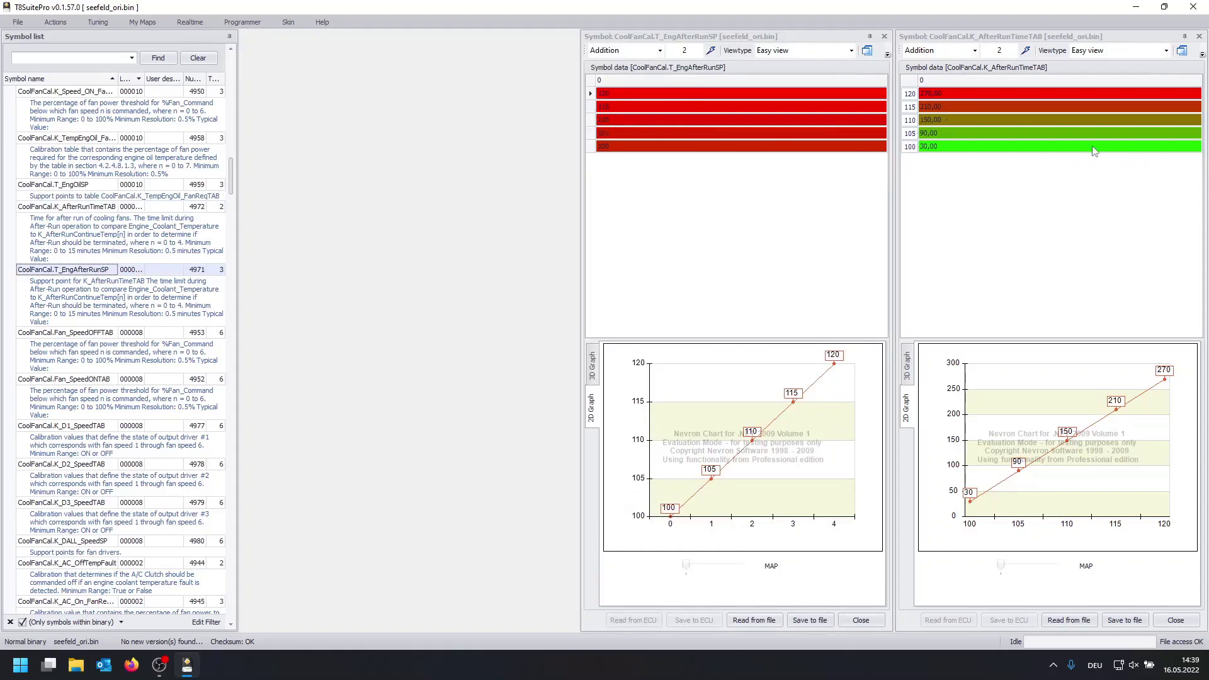
Set the two lowest temperature support points in T_EngAfterRunSP to 80 and 90.
{"action": "left_click", "coordinate": [616, 151]}
{"action": "left_click", "coordinate": [616, 150]}
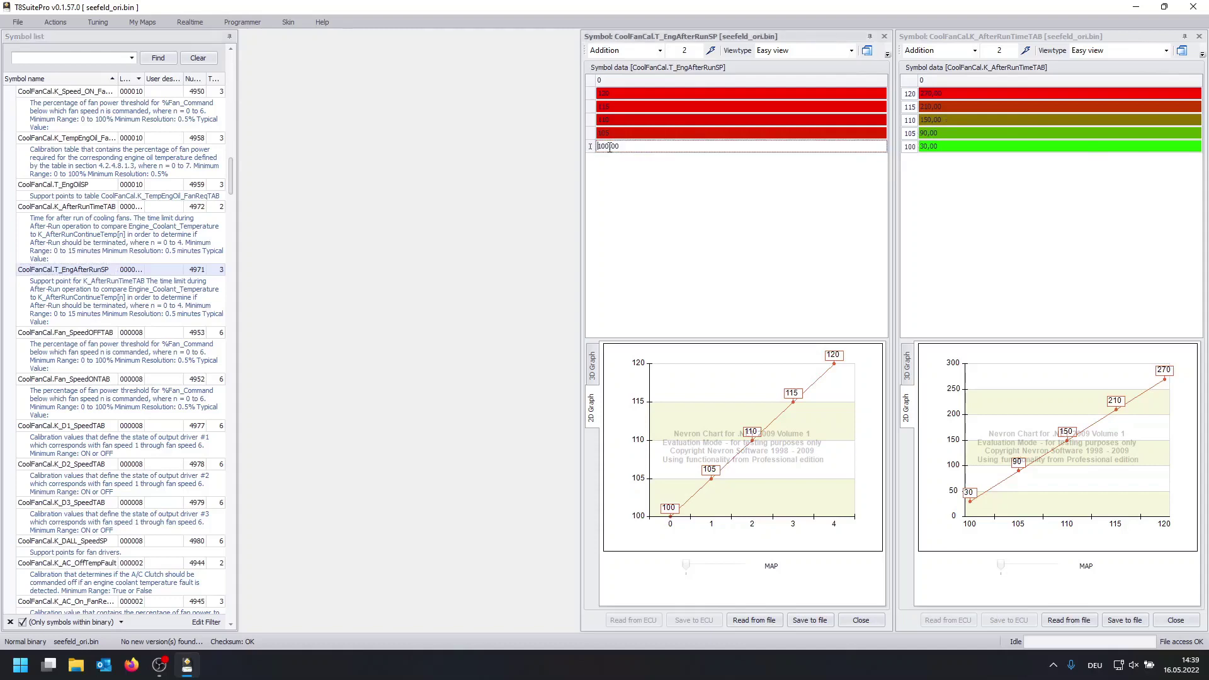
{"action": "left_click_drag", "start_coordinate": [610, 147], "coordinate": [597, 148]}
{"action": "type", "text": "80"}
{"action": "left_click", "coordinate": [603, 137]}
{"action": "left_click", "coordinate": [605, 136]}
{"action": "left_click_drag", "start_coordinate": [610, 135], "coordinate": [611, 107]}
{"action": "type", "text": "90"}
Set the third and fourth temperature support points in T_EngAfterRunSP to 100 and 110.
{"action": "left_click", "coordinate": [604, 120]}
{"action": "left_click", "coordinate": [604, 120]}
{"action": "type", "text": "0"}
{"action": "left_click", "coordinate": [603, 107]}
{"action": "left_click", "coordinate": [603, 107]}
{"action": "type", "text": "00"}
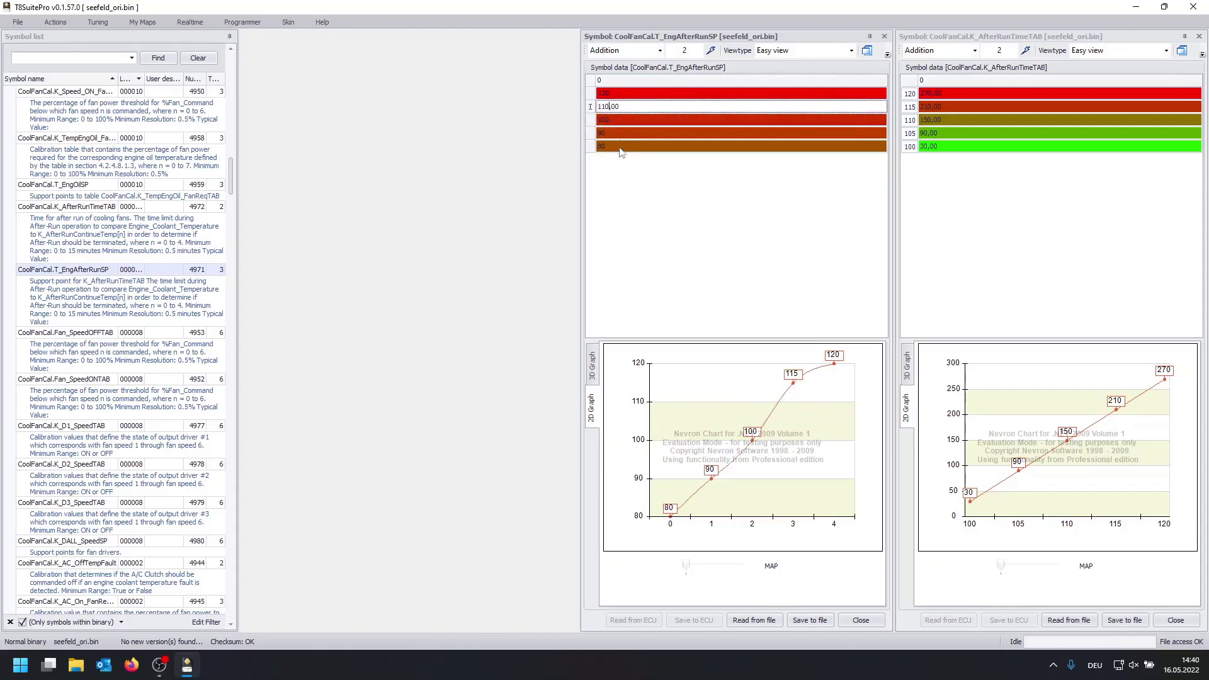
{"action": "left_click", "coordinate": [623, 154]}
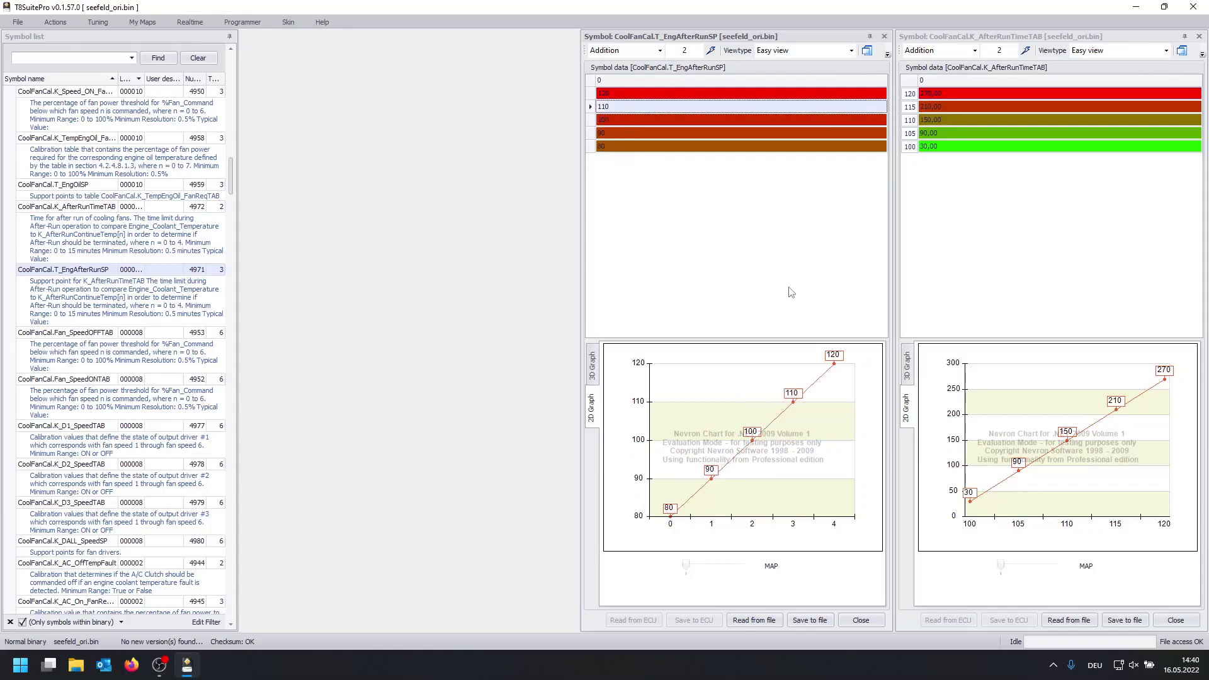
Save T_EngAfterRunSP to the file, reload K_AfterRunTimeTAB from the file and close the support point map.
{"action": "left_click", "coordinate": [821, 622]}
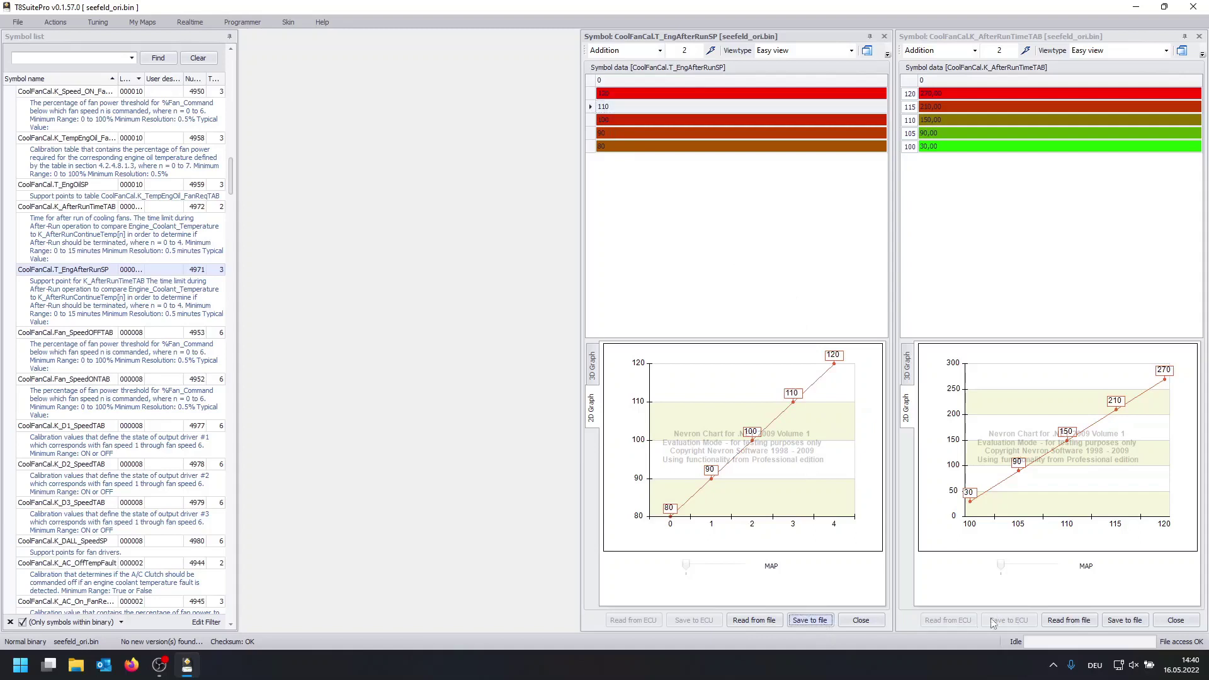
{"action": "left_click", "coordinate": [1078, 623]}
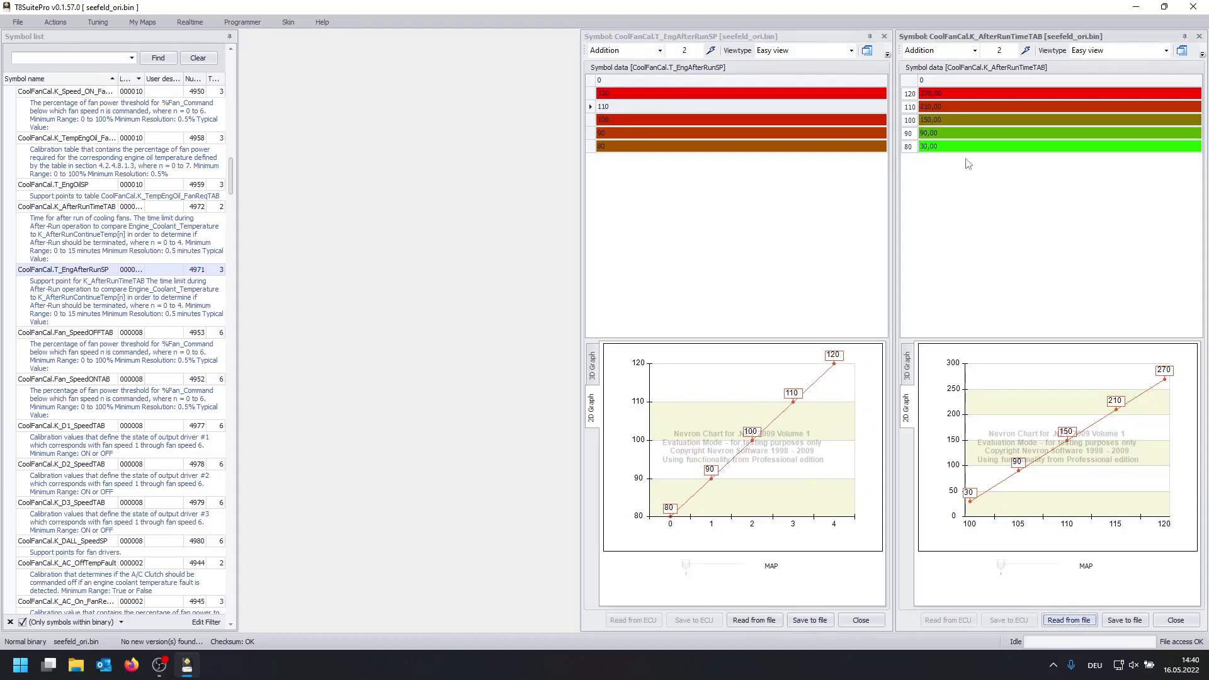
{"action": "left_click", "coordinate": [861, 621]}
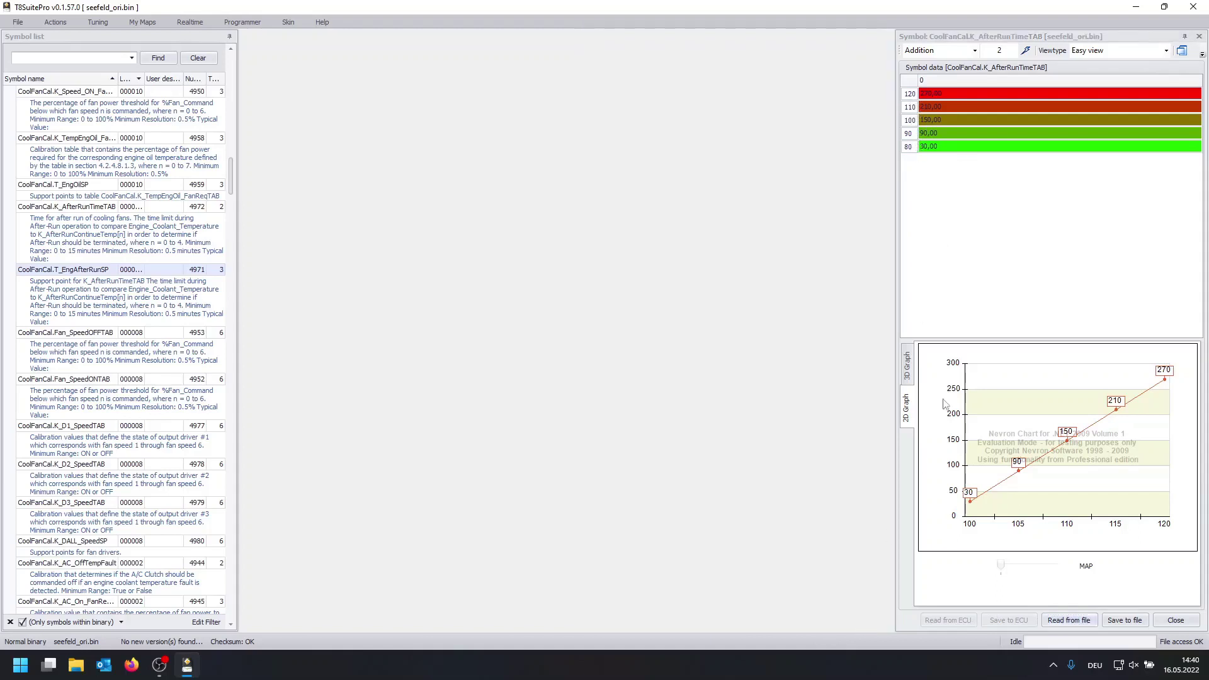
Set the K_AfterRunTimeTAB run times to 60 for the 80 row and 120 for the 90 row.
{"action": "left_click", "coordinate": [944, 150]}
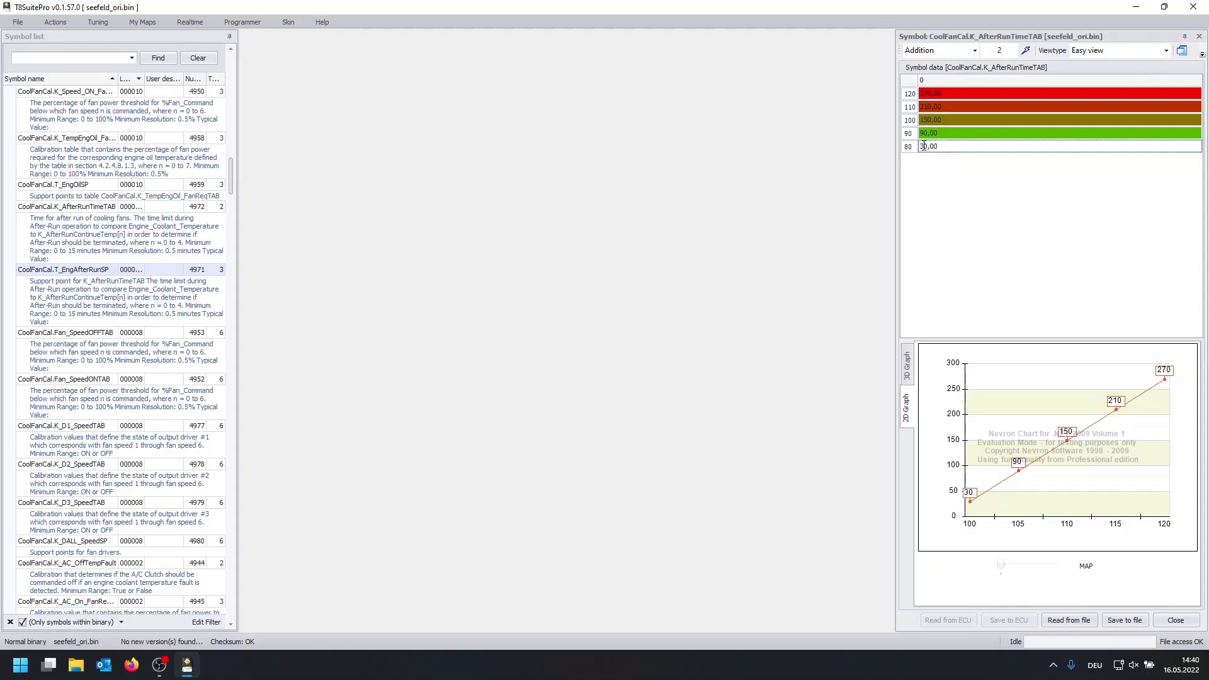
{"action": "left_click_drag", "start_coordinate": [921, 146], "coordinate": [929, 147]}
{"action": "type", "text": "60"}
{"action": "key", "text": "Return"}
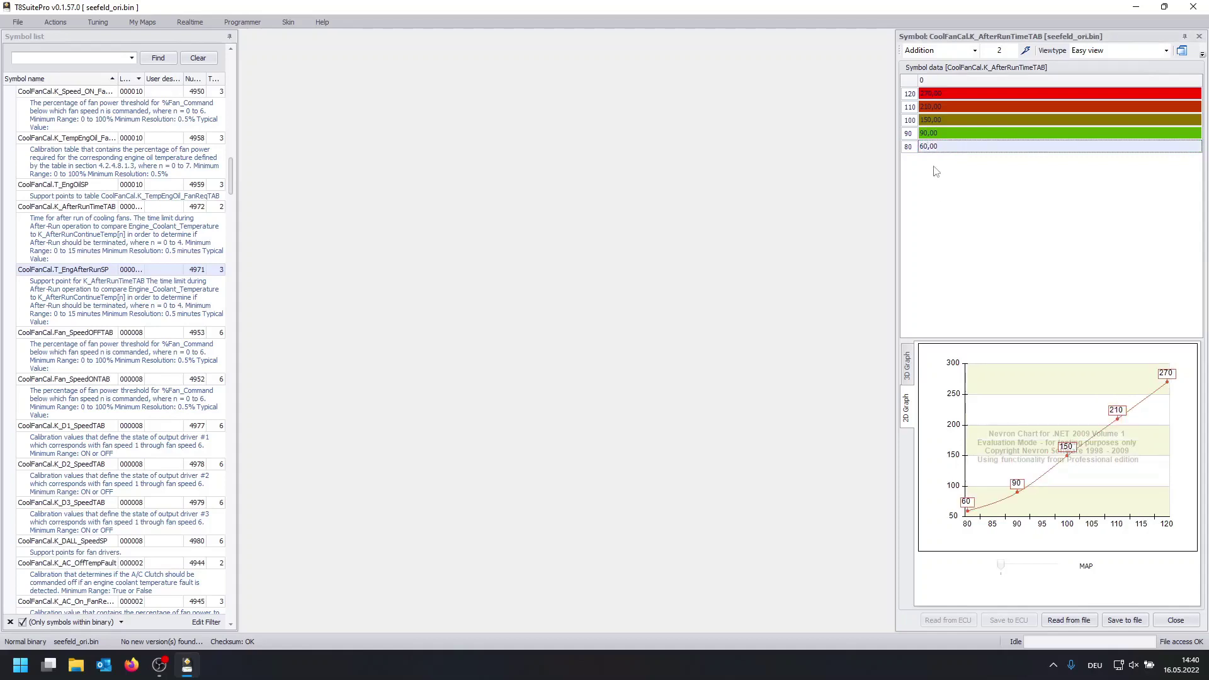
{"action": "left_click", "coordinate": [928, 133]}
{"action": "left_click_drag", "start_coordinate": [928, 134], "coordinate": [920, 133]}
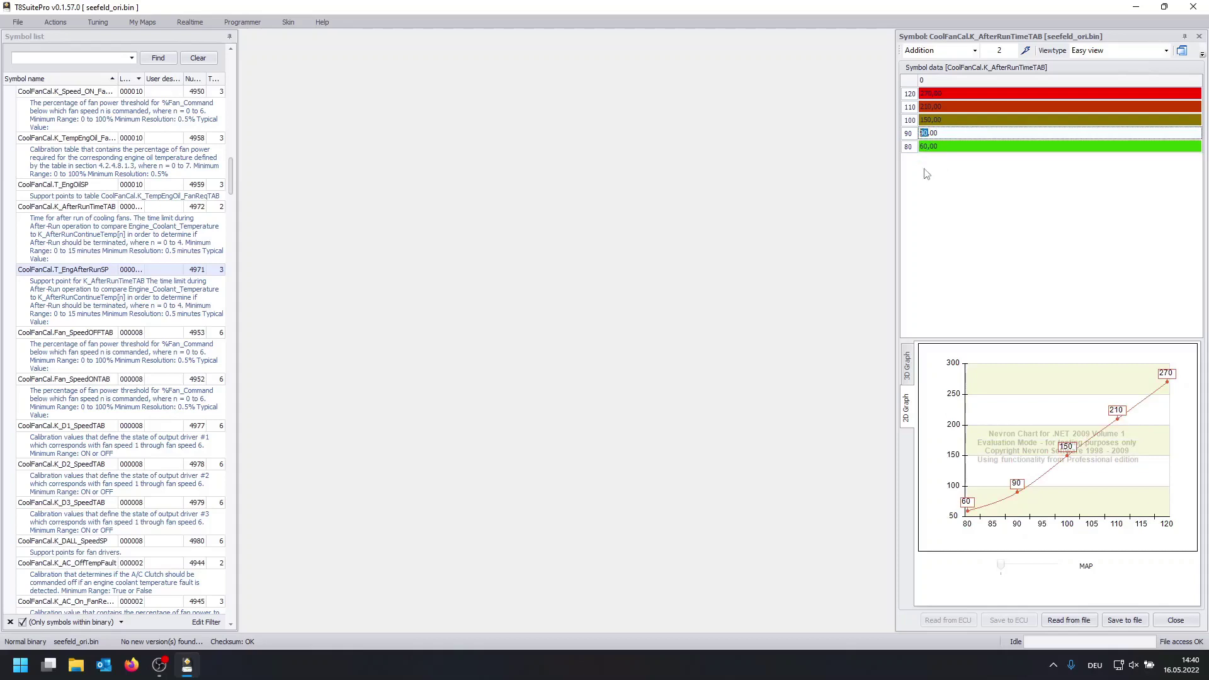
{"action": "type", "text": "120"}
{"action": "key", "text": "Return"}
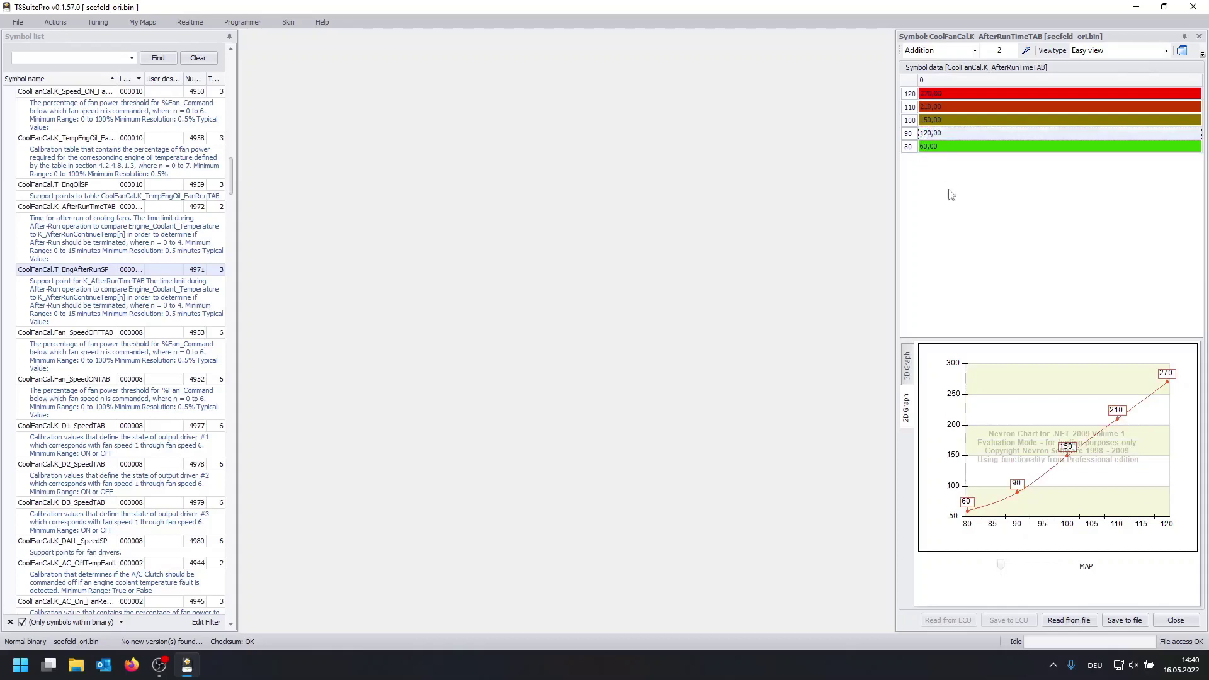
Set the K_AfterRunTimeTAB run times to 180 for the 100 row and 240 for the 110 row, and close the map.
{"action": "left_click", "coordinate": [932, 120]}
{"action": "left_click_drag", "start_coordinate": [933, 119], "coordinate": [920, 119]}
{"action": "type", "text": "180"}
{"action": "key", "text": "Return"}
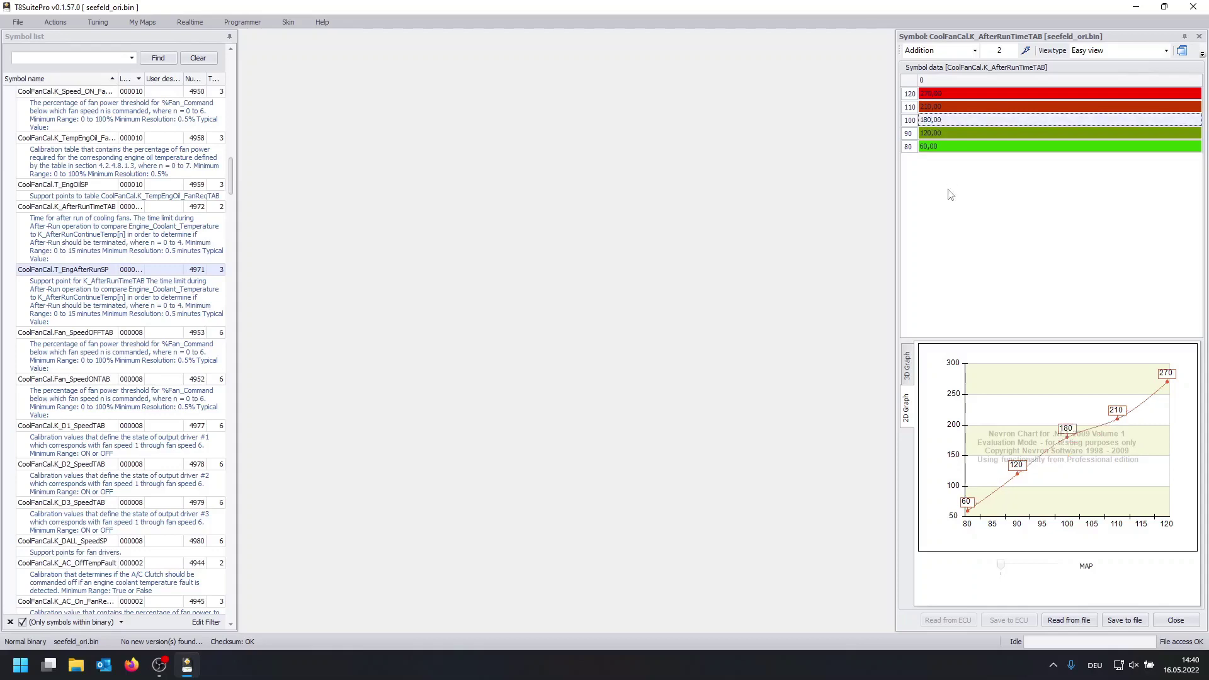
{"action": "left_click", "coordinate": [930, 108]}
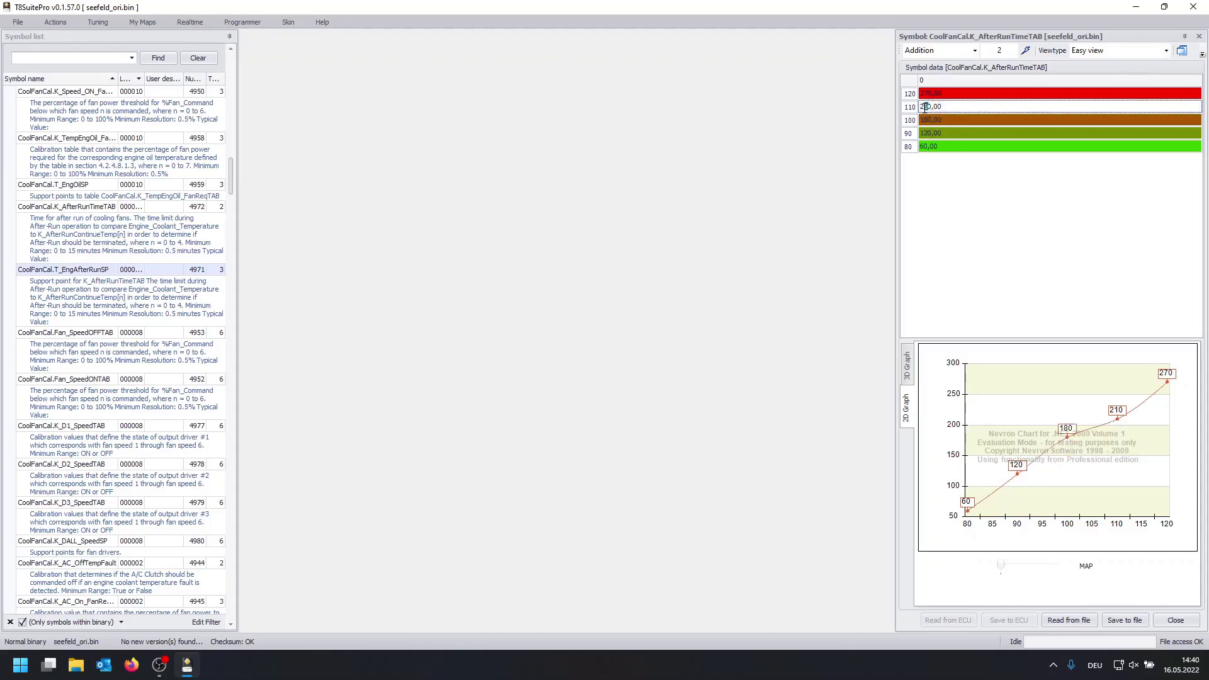
{"action": "key", "text": "BackSpace"}
{"action": "type", "text": "4"}
{"action": "key", "text": "Return"}
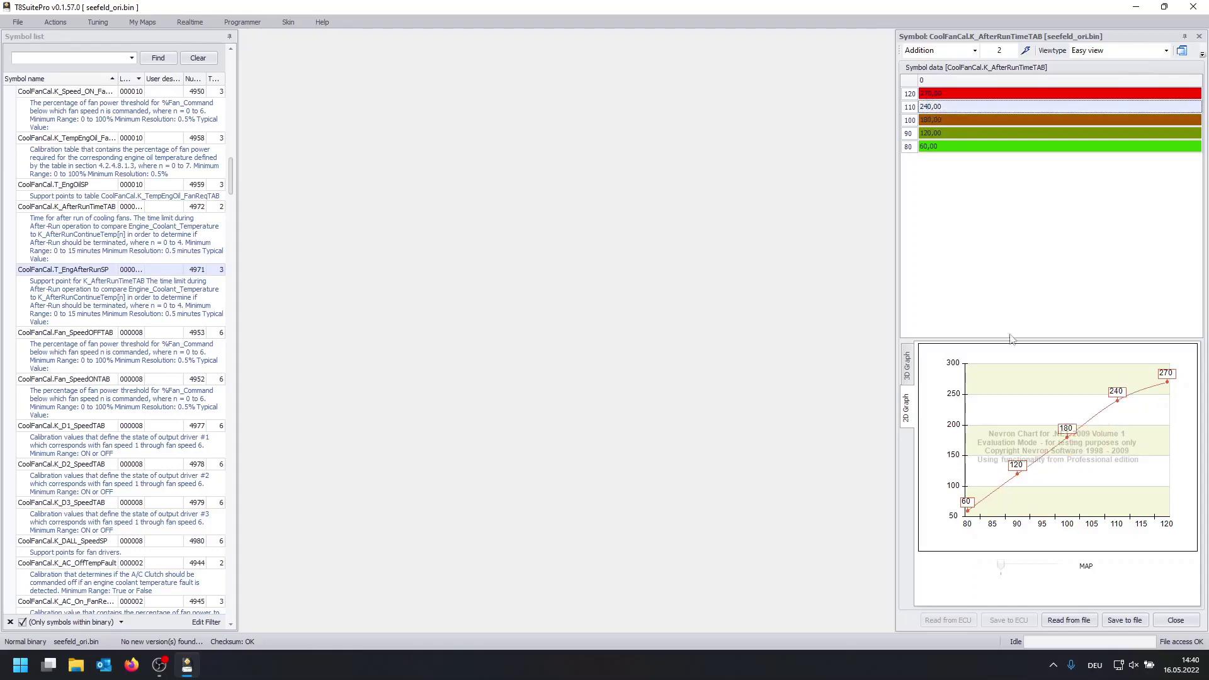
{"action": "left_click", "coordinate": [1175, 621]}
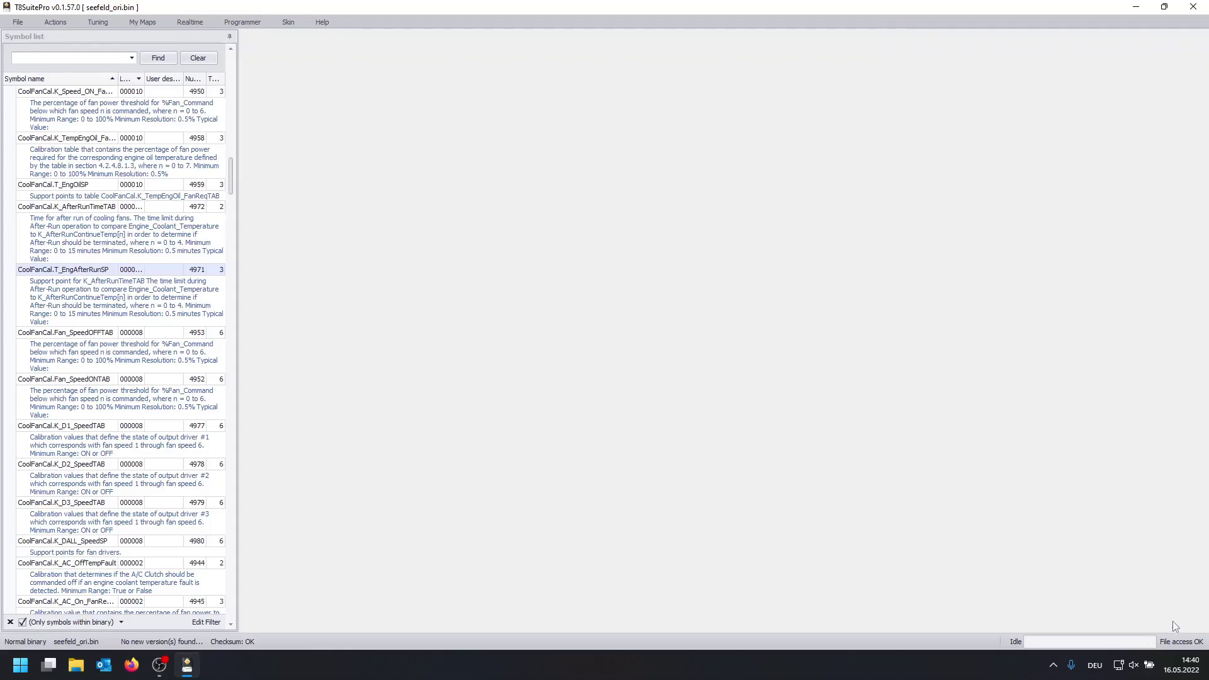